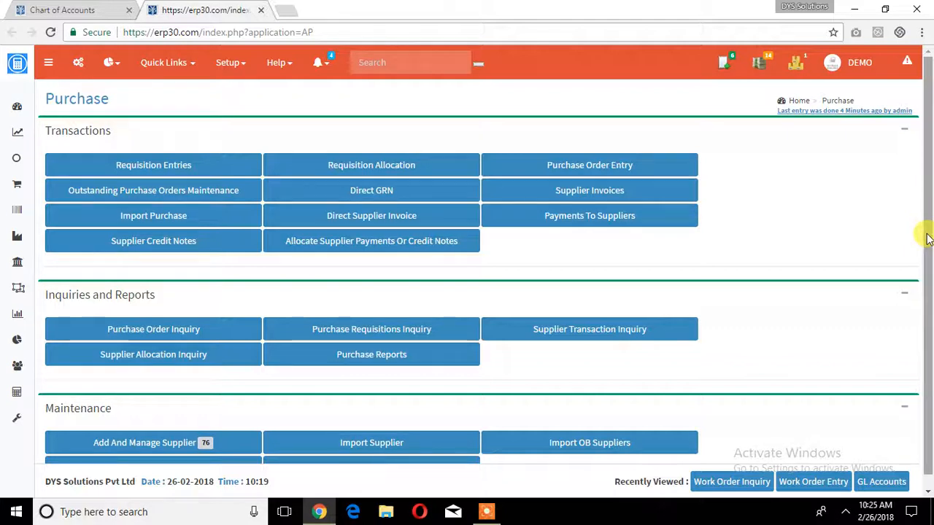
# Step: In the Chart of Accounts tab, start a new GL account under Import Control Account1 and fetch its account code
pyautogui.scroll(-1, 924, 250)
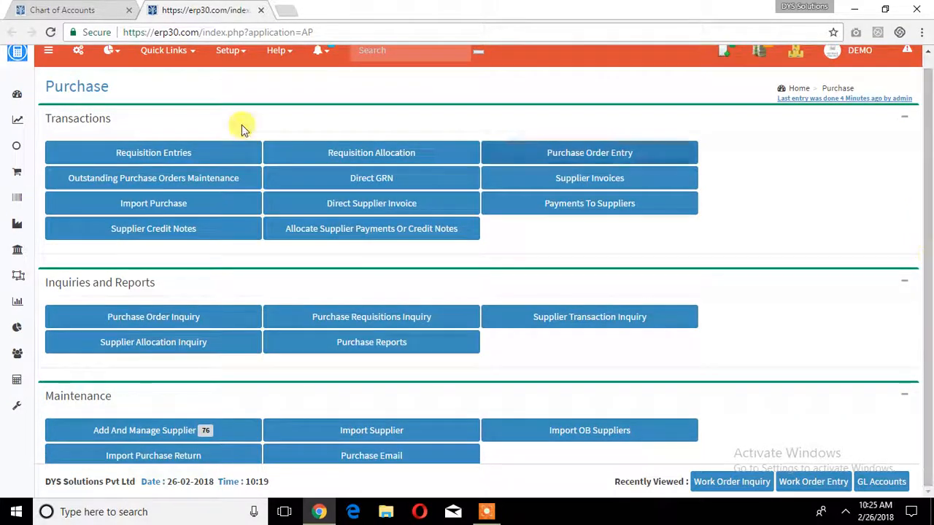
pyautogui.click(45, 9)
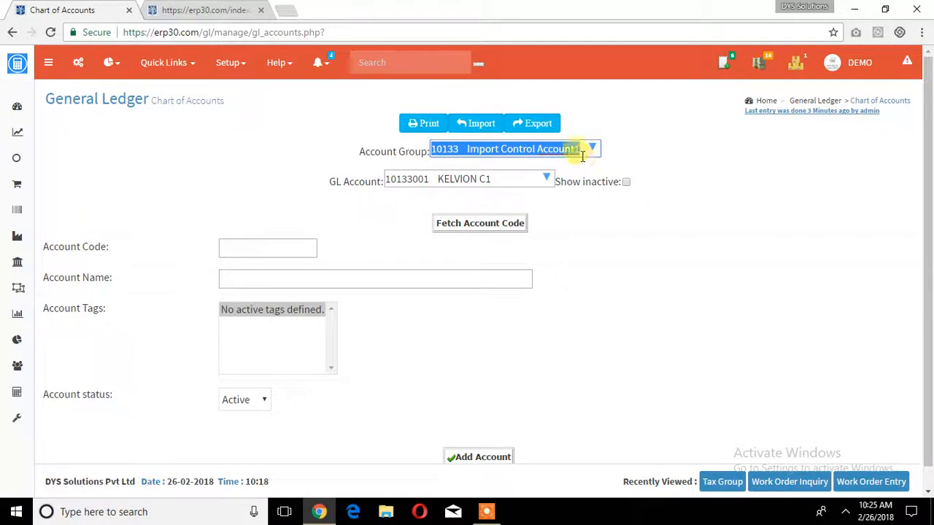
pyautogui.click(524, 178)
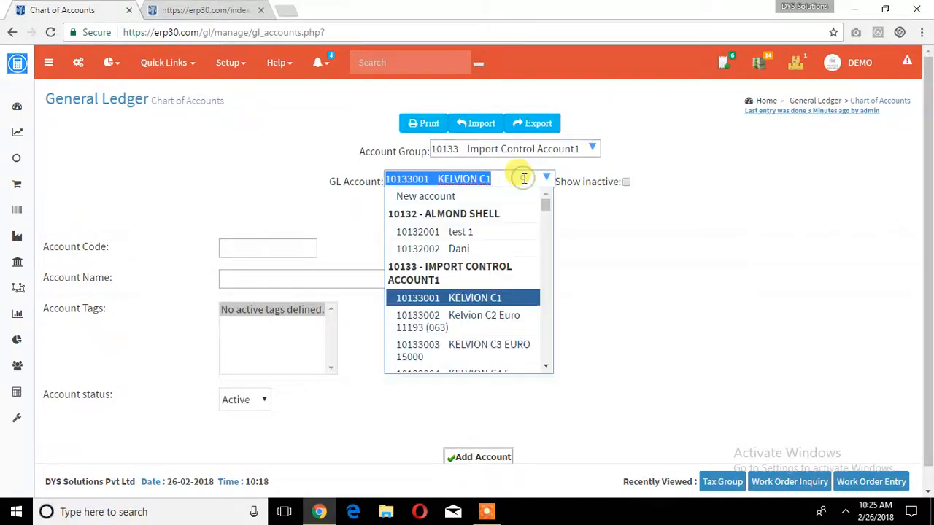
pyautogui.click(490, 195)
pyautogui.click(475, 232)
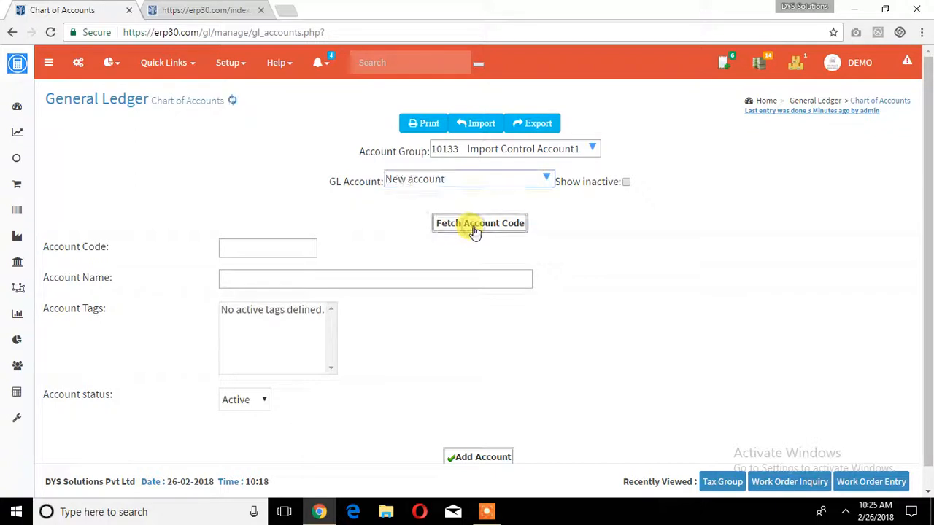
# Step: Name the new GL account 26FebImportAssignment and add it to the chart of accounts
pyautogui.click(328, 275)
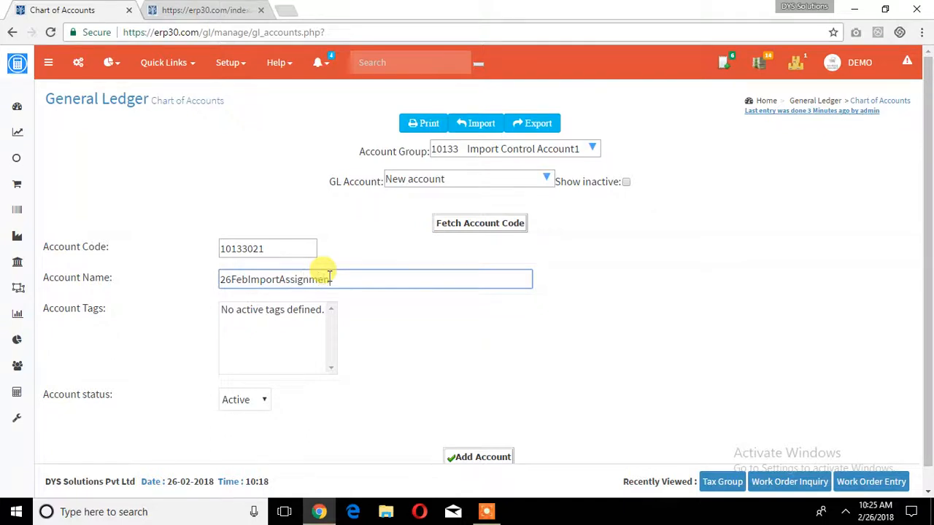
pyautogui.scroll(-1, 929, 201)
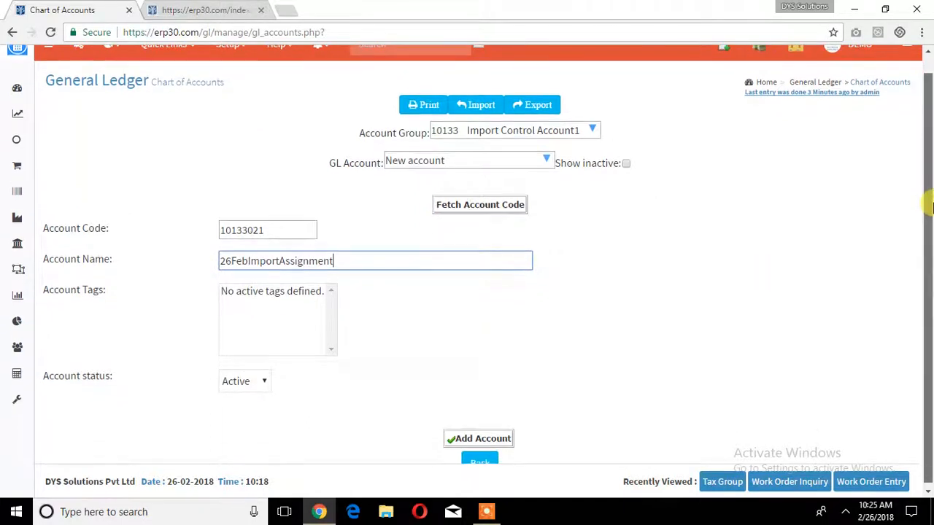
pyautogui.click(478, 436)
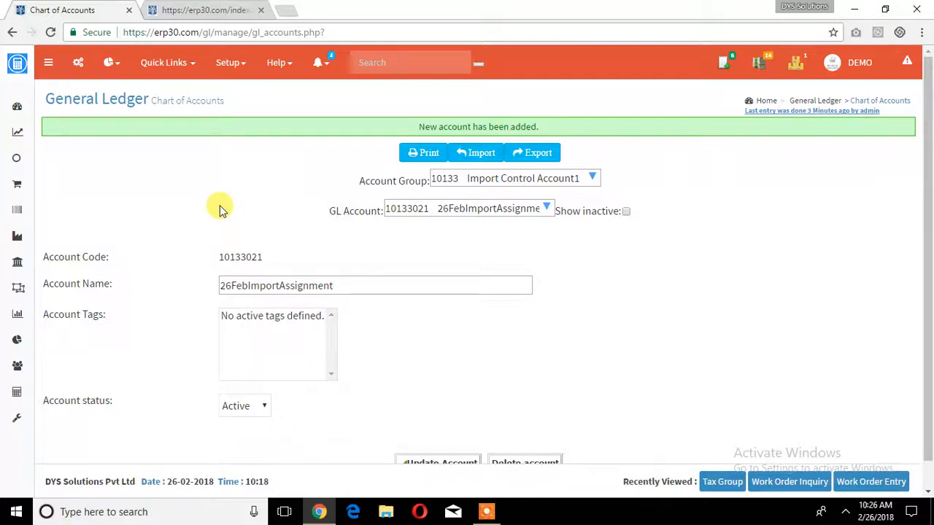
# Step: Start a new purchase order in the Purchase module and find the USD supplier by name to select it
pyautogui.click(22, 184)
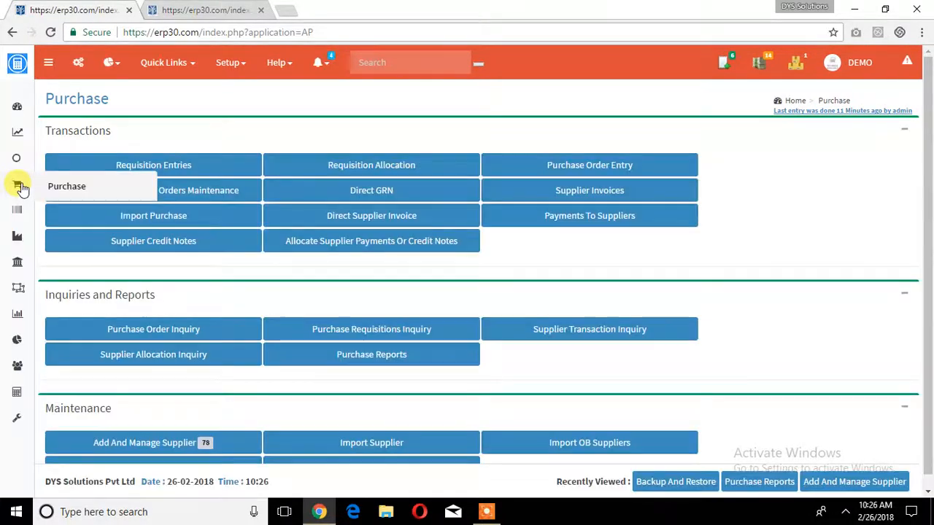
pyautogui.click(550, 167)
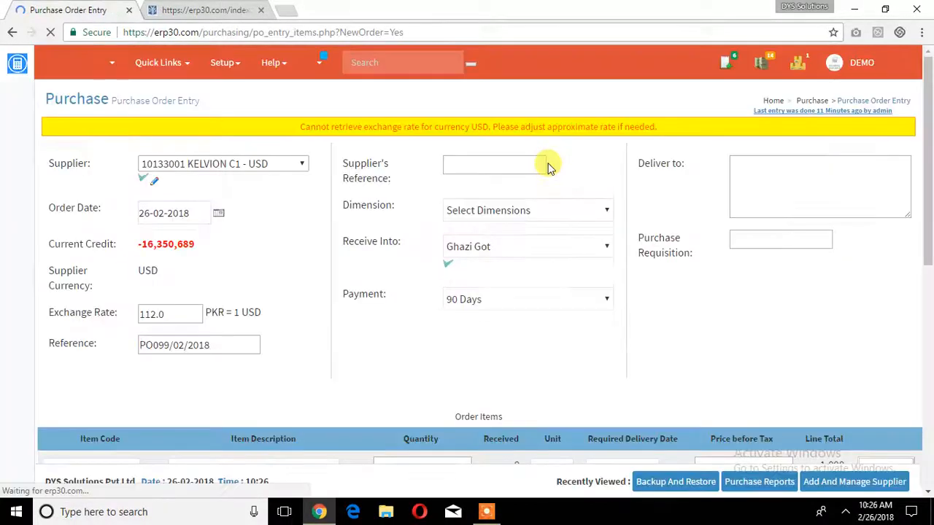
pyautogui.click(295, 168)
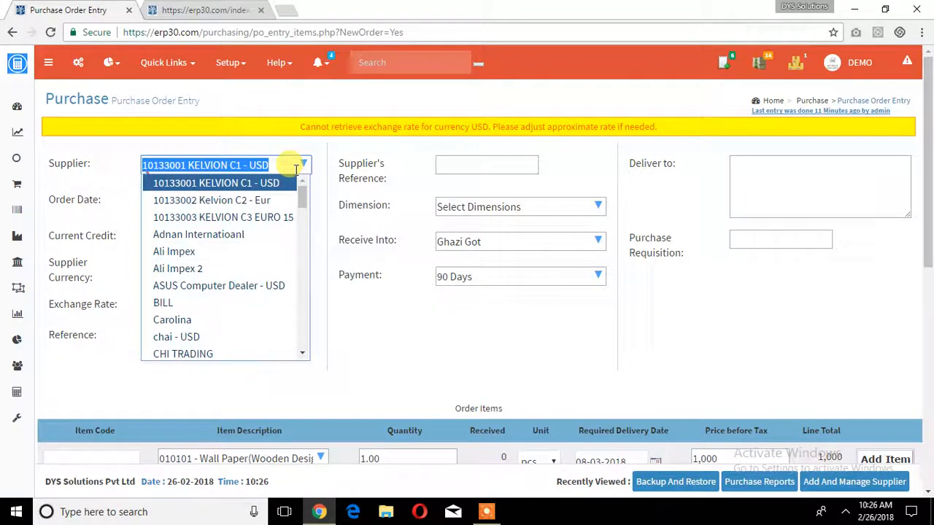
pyautogui.moveTo(302, 194); pyautogui.dragTo(303, 201)
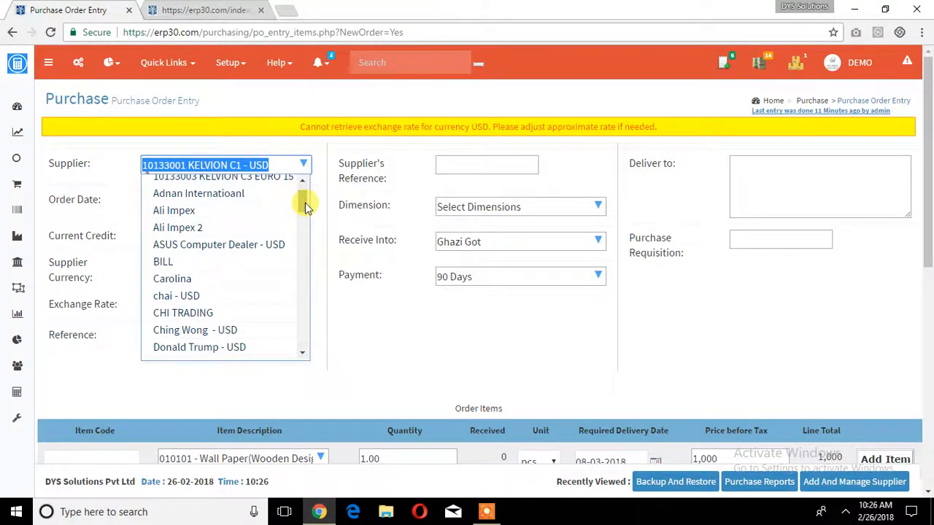
pyautogui.write('harold')
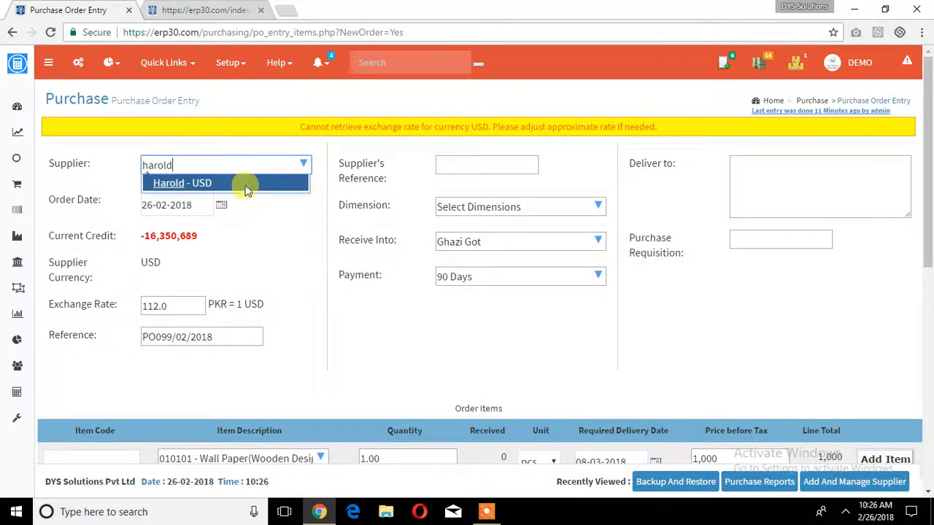
pyautogui.click(246, 188)
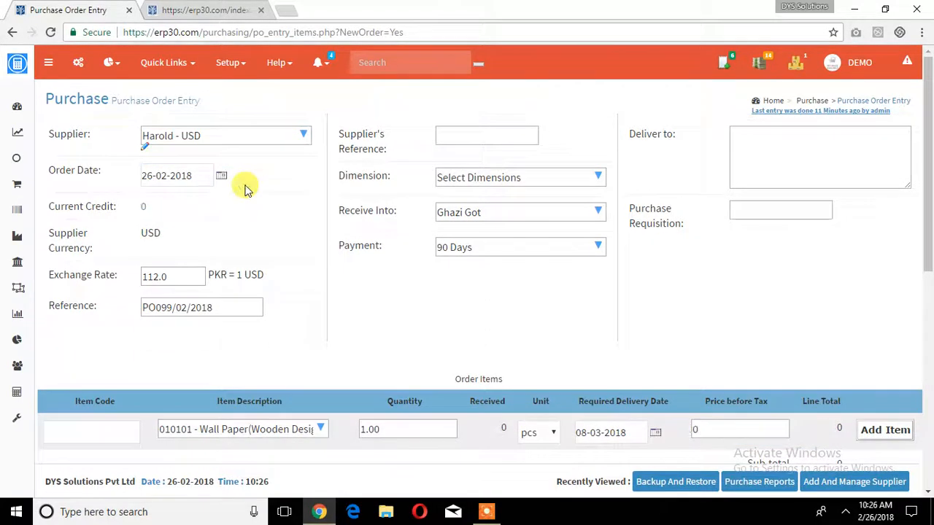
# Step: Set the supplier's reference to 8769876 and enter the recipient's name as the delivery address
pyautogui.click(186, 276)
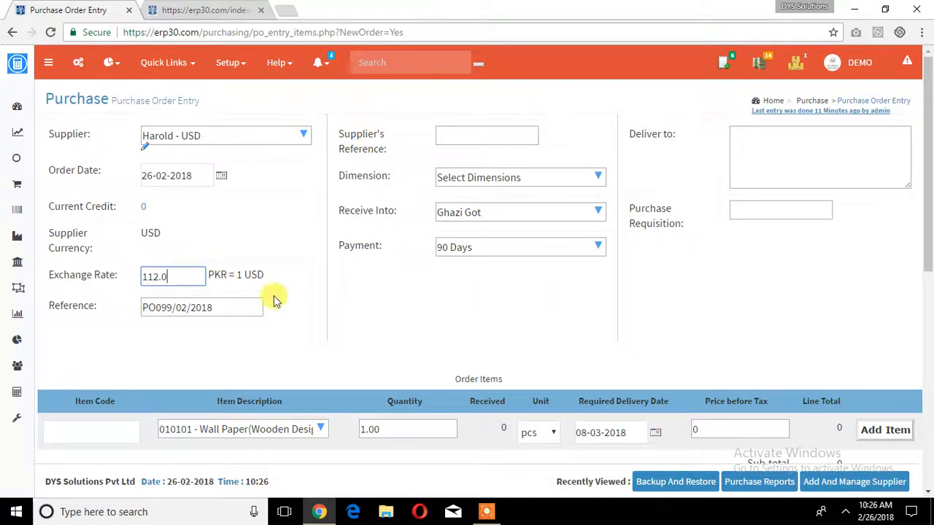
pyautogui.click(460, 132)
pyautogui.write('8769876')
pyautogui.click(836, 175)
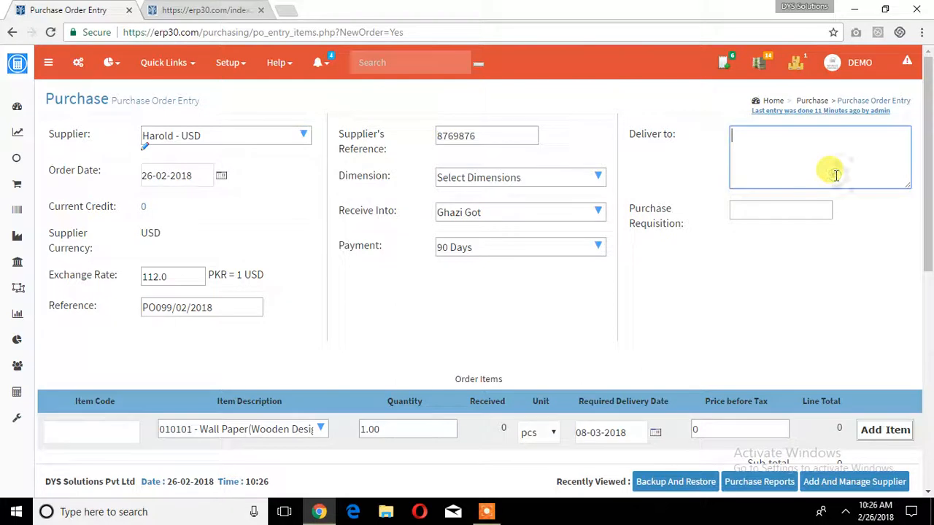
pyautogui.write('Kavish')
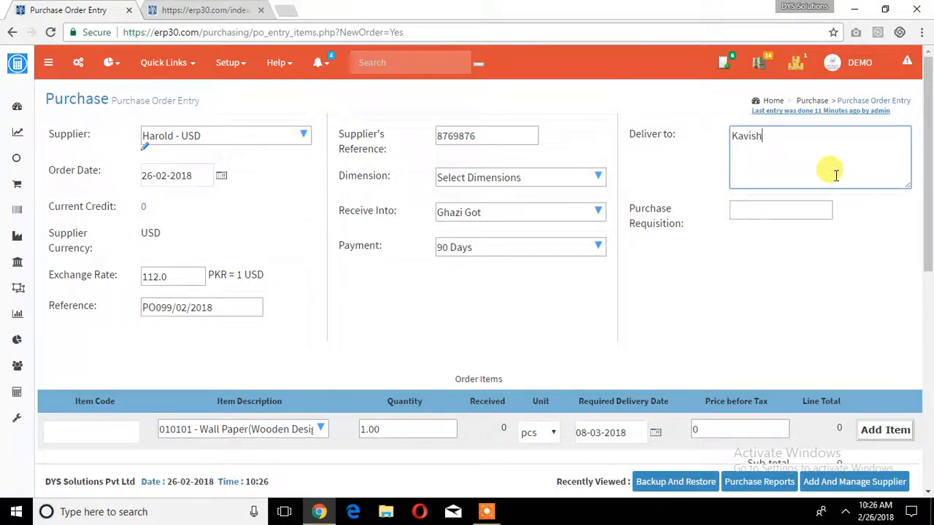
# Step: Choose 670002 - Lenovo Laptop Charger as the order item
pyautogui.moveTo(929, 226); pyautogui.dragTo(927, 314)
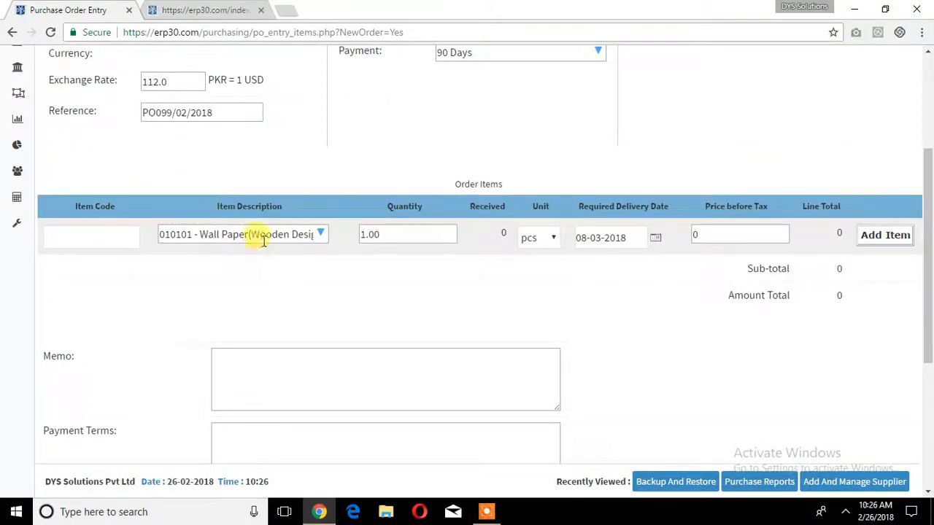
pyautogui.click(264, 237)
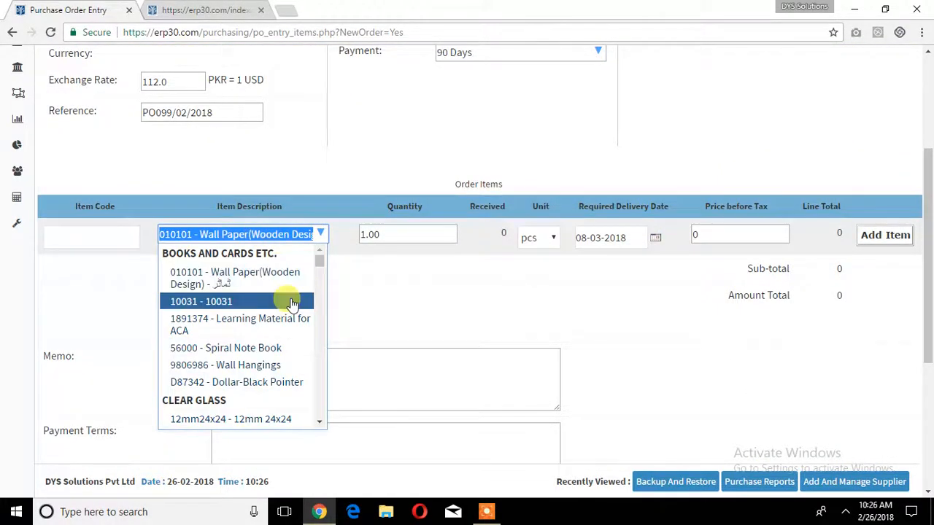
pyautogui.scroll(-5, 319, 266)
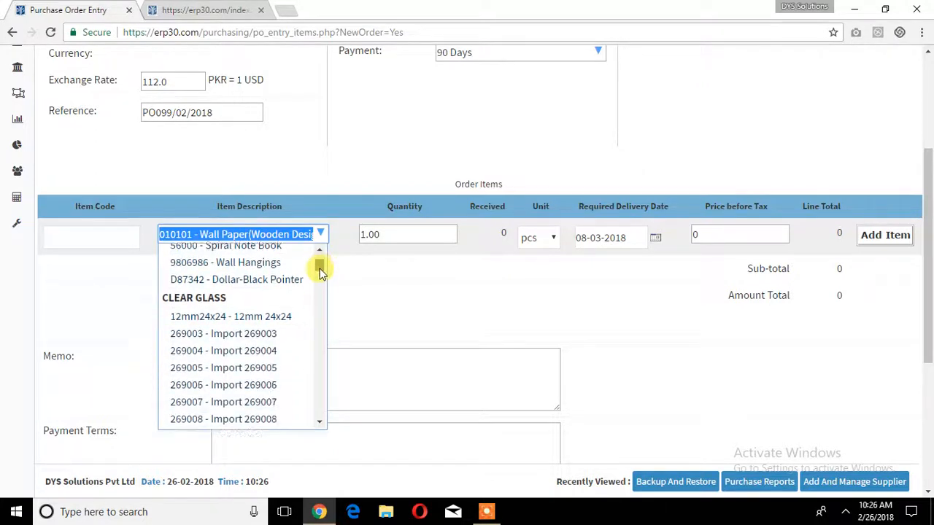
pyautogui.scroll(-1, 319, 294)
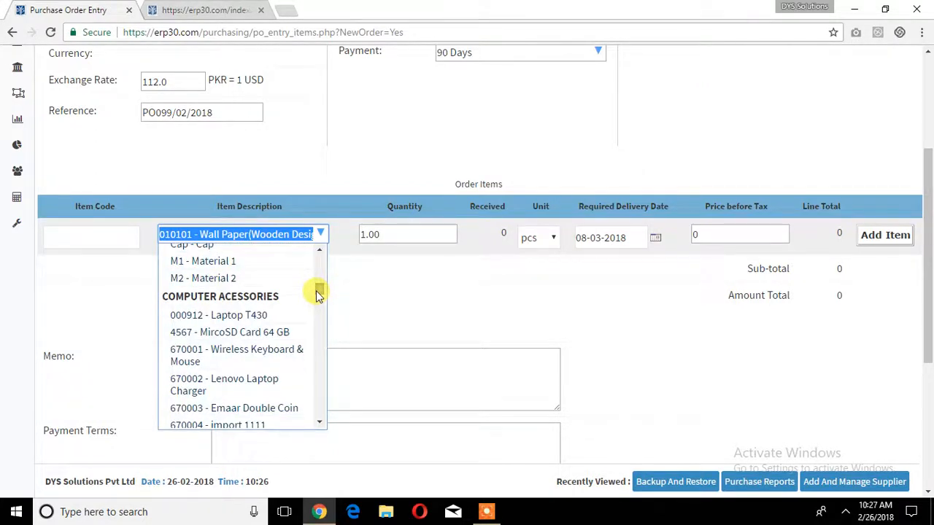
pyautogui.click(240, 381)
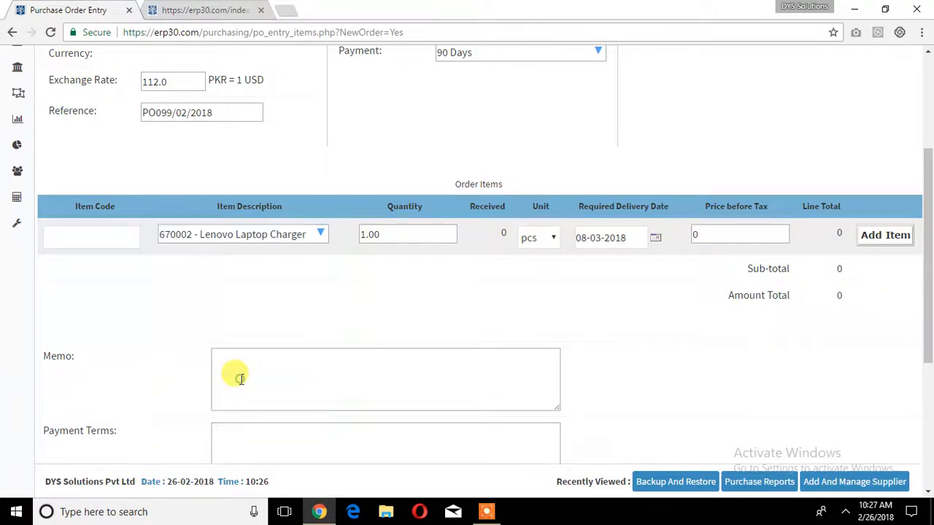
# Step: Set the charger's quantity to 100 and price before tax to 1000, and add the item to the order
pyautogui.click(432, 235)
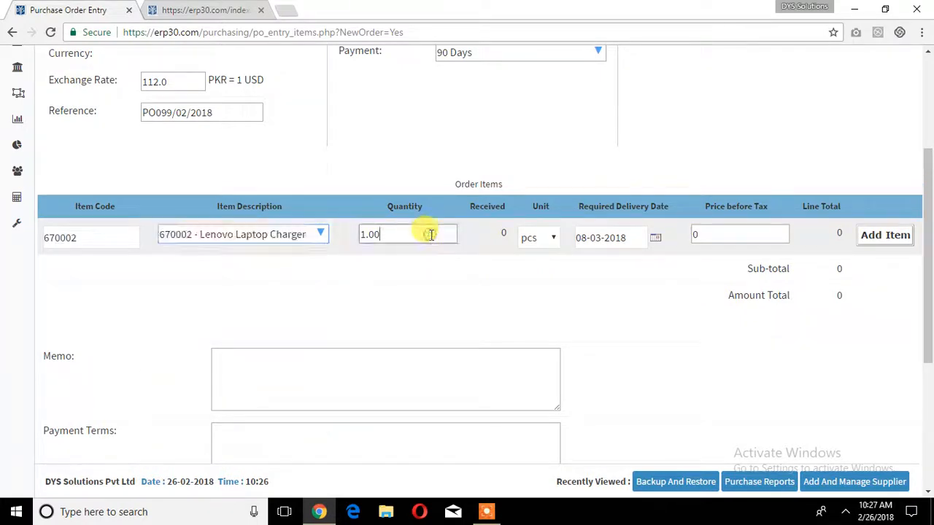
pyautogui.press('BackSpace')
pyautogui.press('BackSpace')
pyautogui.press('BackSpace')
pyautogui.press('BackSpace')
pyautogui.write('100')
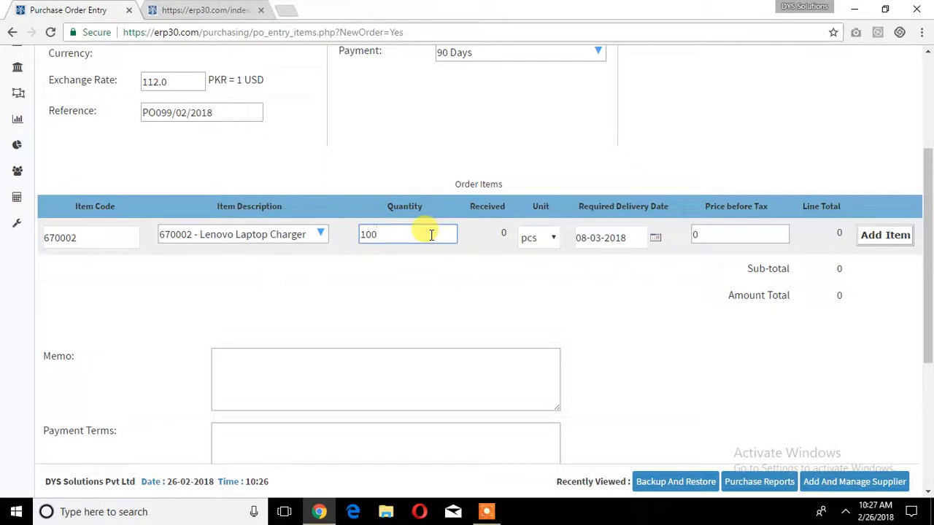
pyautogui.press('Tab')
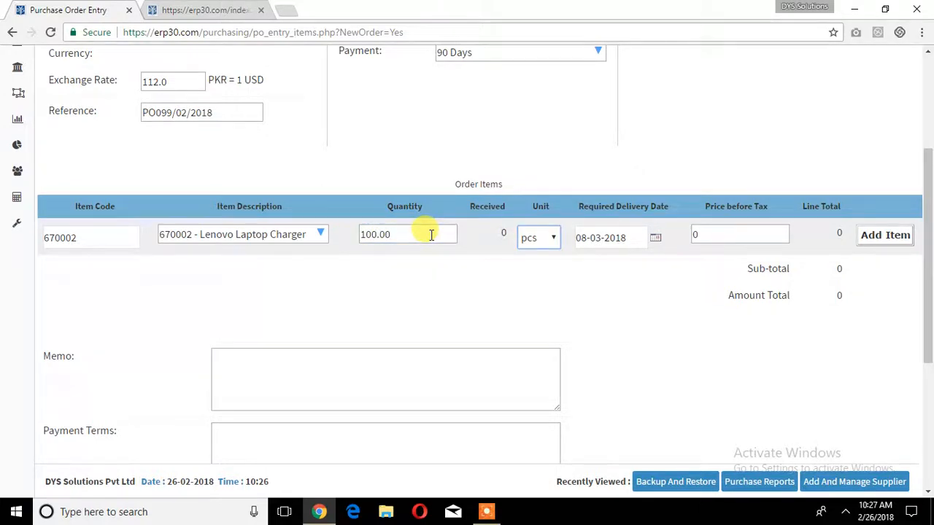
pyautogui.press('Tab')
pyautogui.press('Tab')
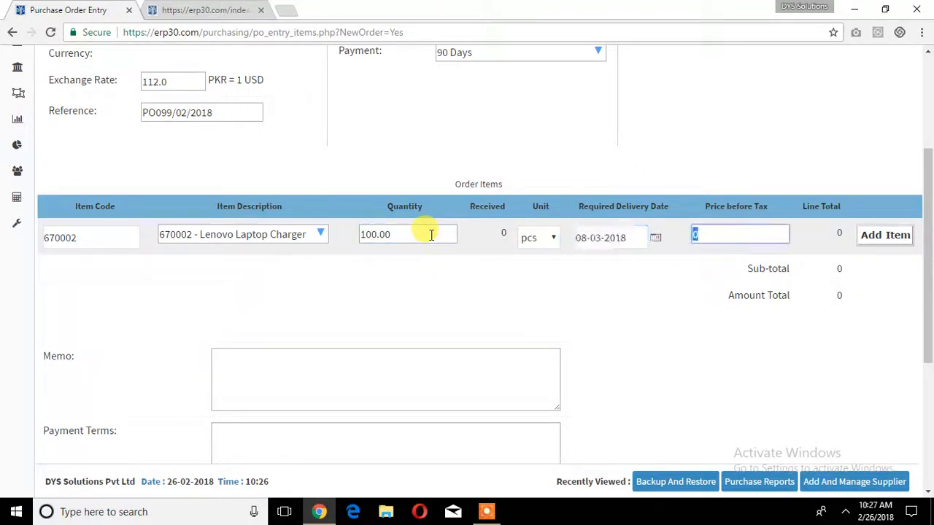
pyautogui.write('1000')
pyautogui.click(894, 243)
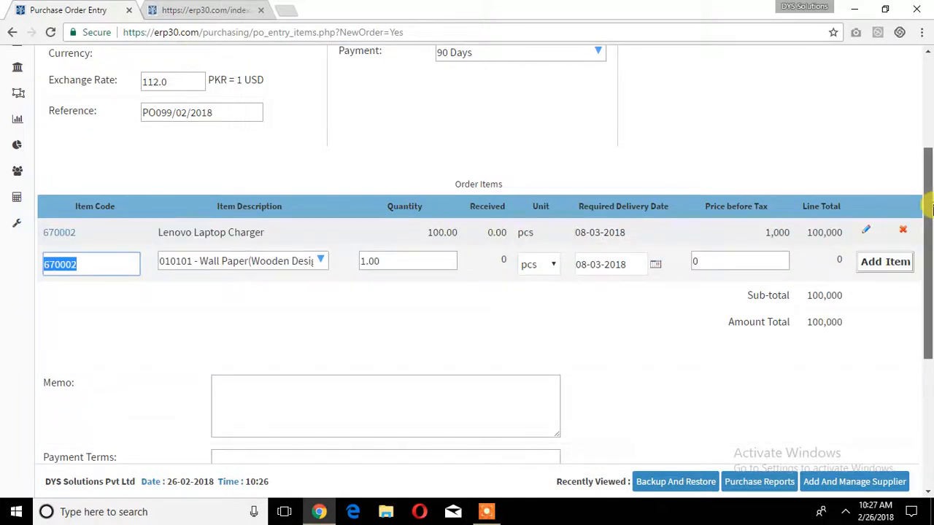
# Step: Place the purchase order and open the receiving of its items
pyautogui.moveTo(929, 193); pyautogui.dragTo(926, 374)
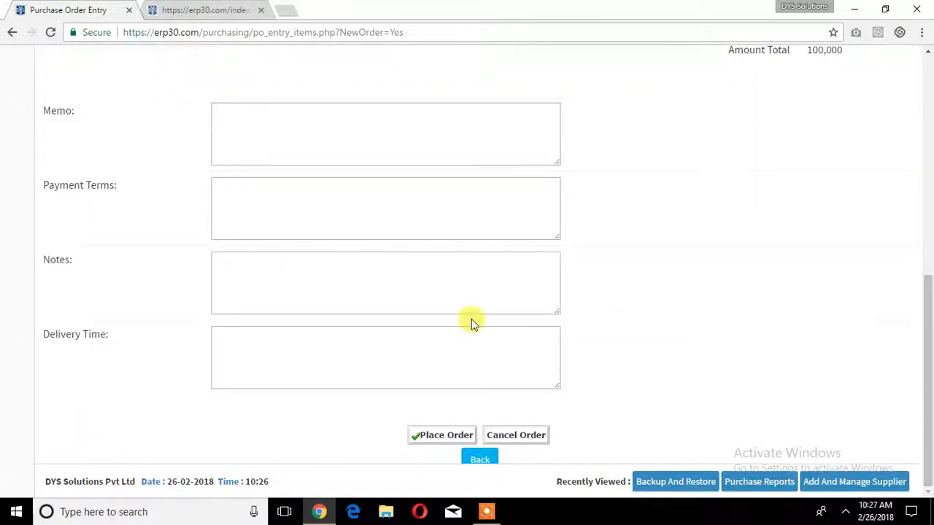
pyautogui.click(440, 432)
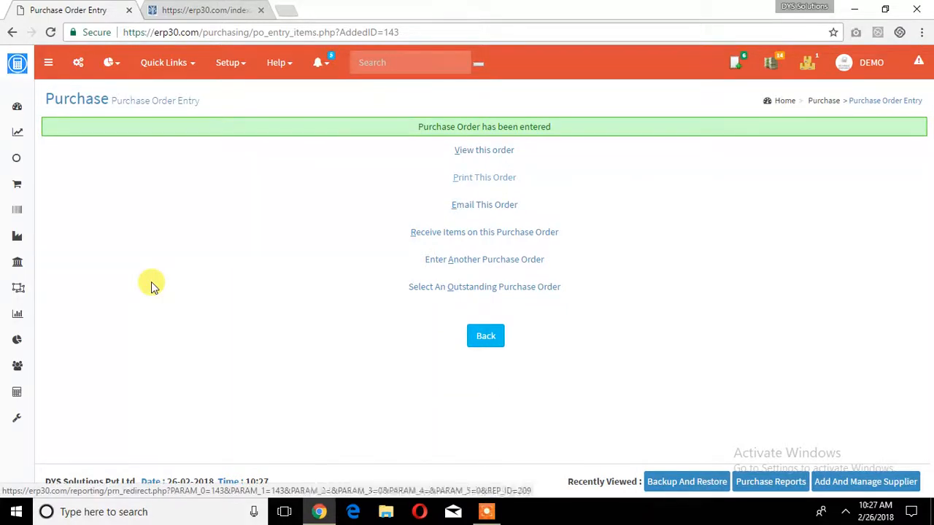
pyautogui.click(511, 242)
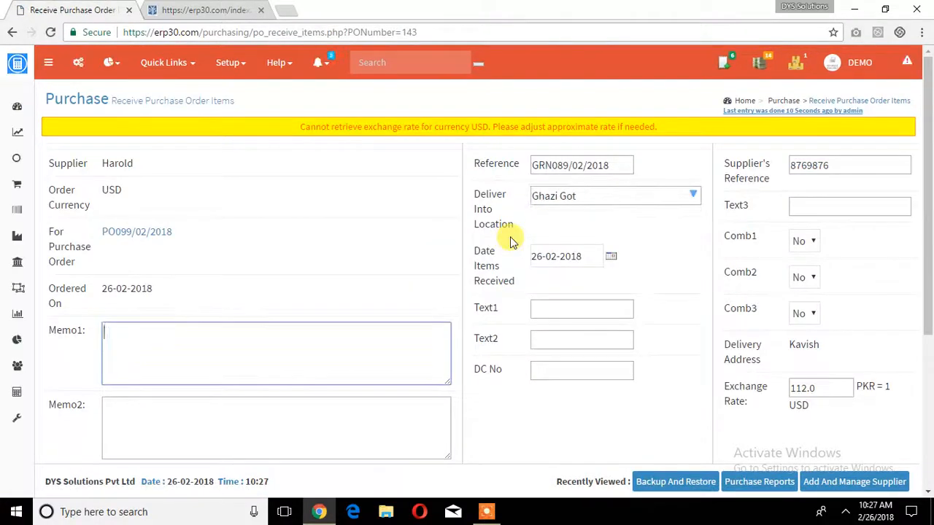
# Step: Process the receipt of the full ordered quantity of Lenovo Laptop Chargers into Ghazi Got
pyautogui.moveTo(932, 148); pyautogui.dragTo(931, 194)
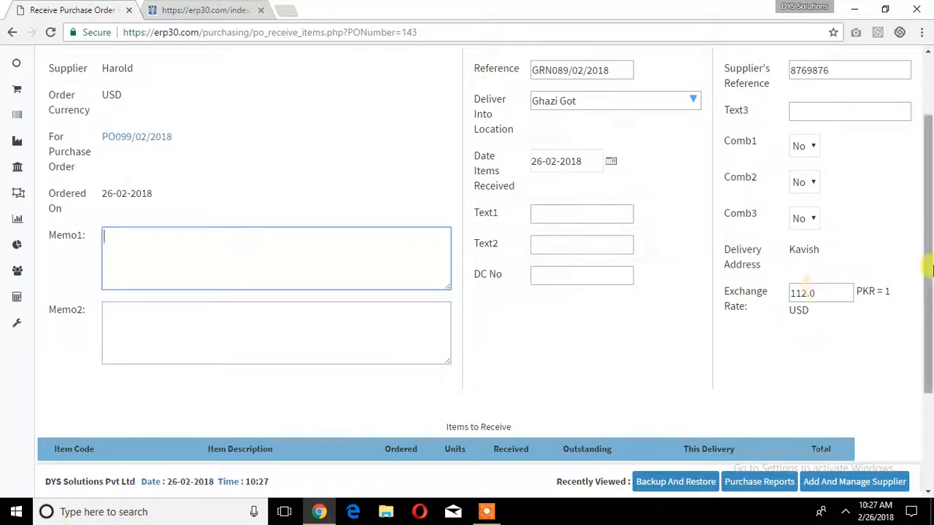
pyautogui.moveTo(928, 271); pyautogui.dragTo(931, 280)
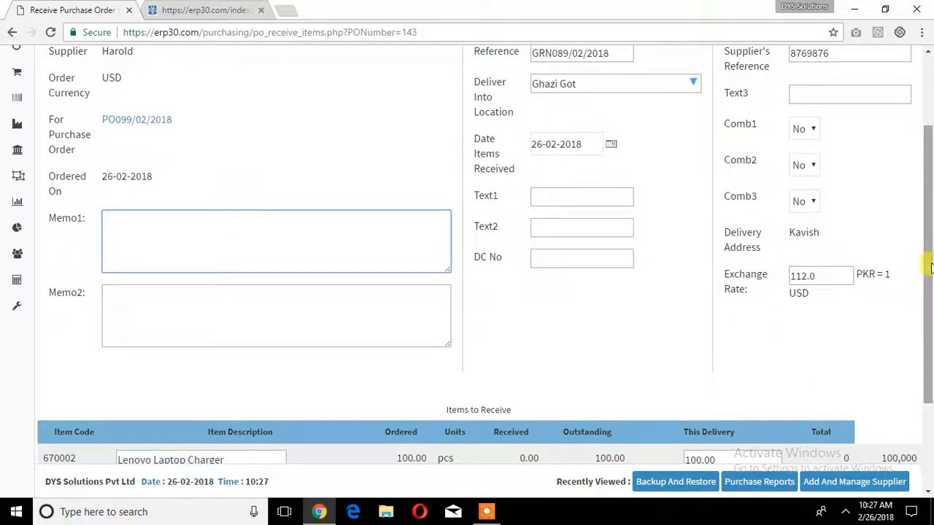
pyautogui.scroll(-3, 928, 270)
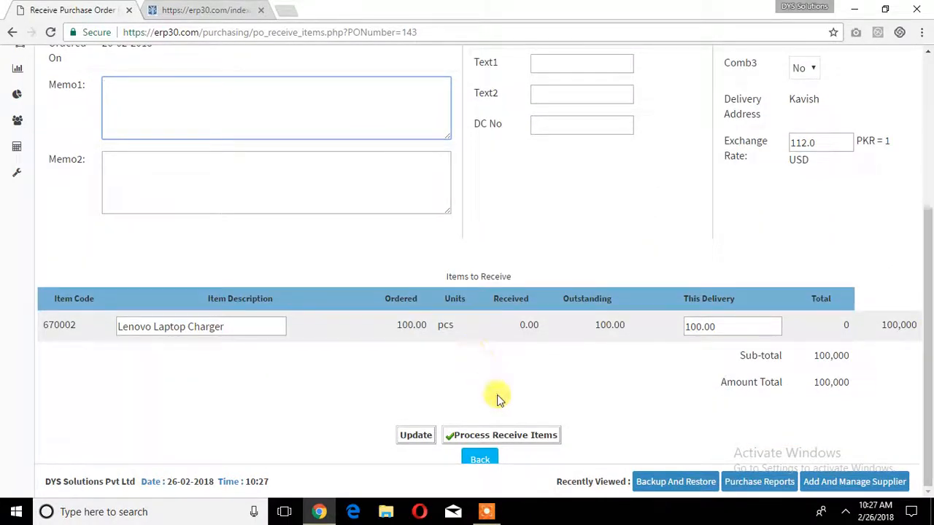
pyautogui.click(496, 435)
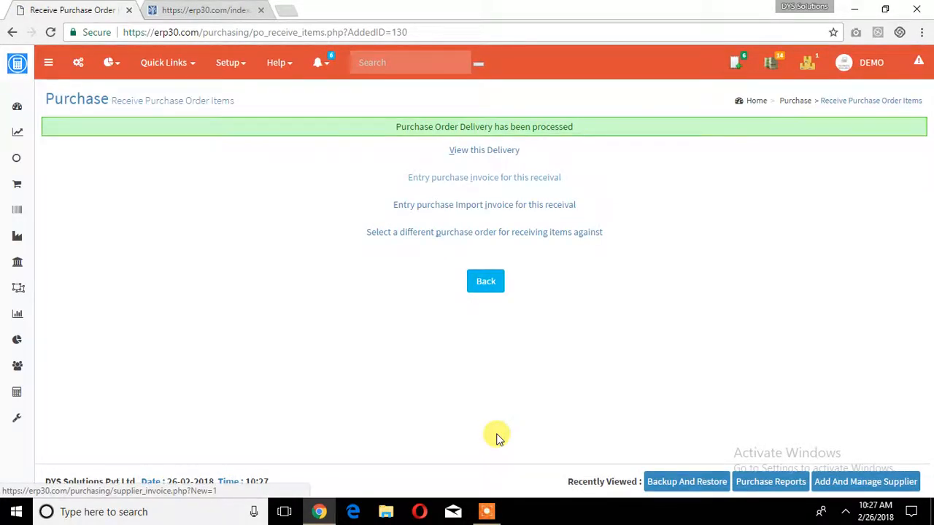
# Step: Start a new supplier invoice from the Purchase module and set the supplier's reference to 87697858
pyautogui.click(18, 192)
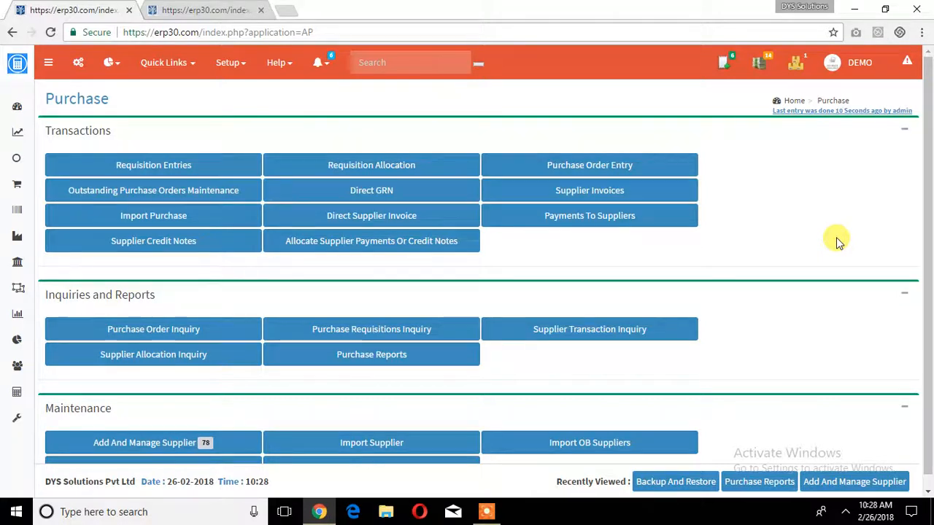
pyautogui.click(562, 193)
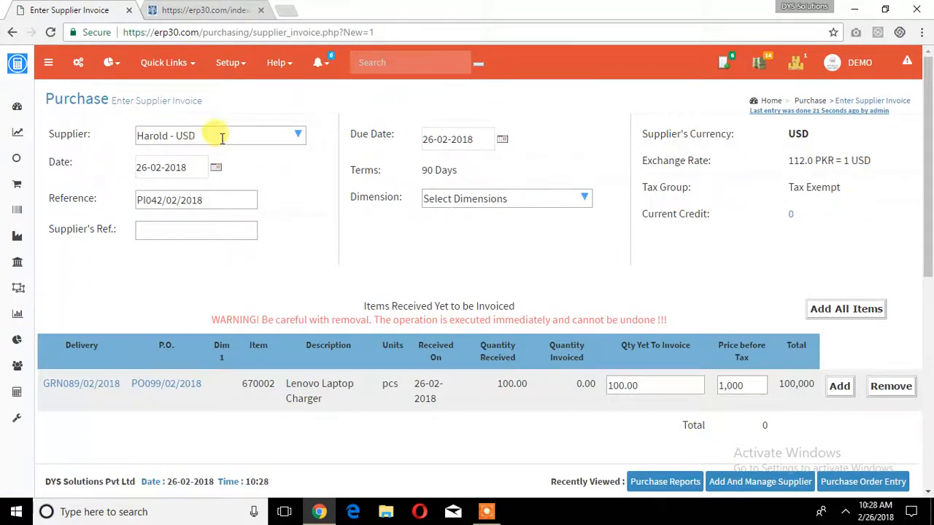
pyautogui.click(179, 232)
pyautogui.write('87697858')
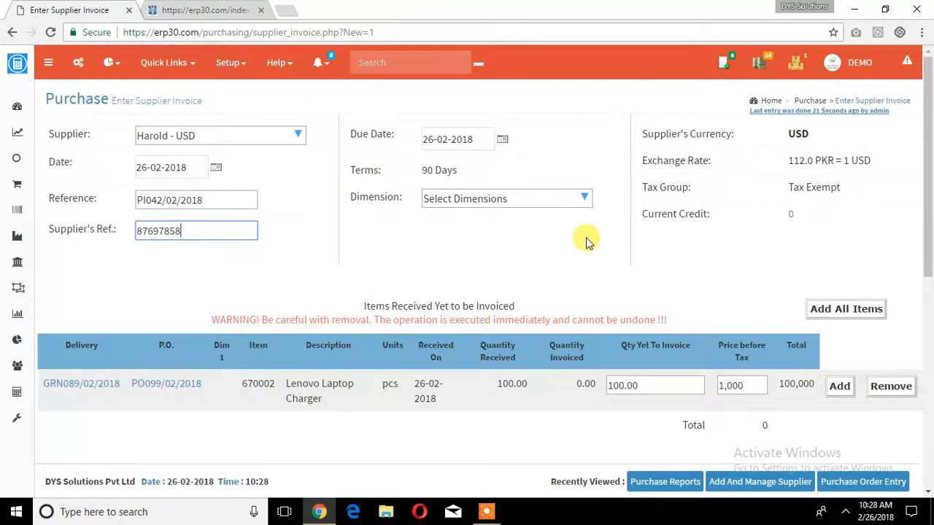
# Step: Choose 26FebImportAssignment under Import Control Account1 as the account for the invoice's GL item
pyautogui.moveTo(932, 167); pyautogui.dragTo(933, 166)
pyautogui.moveTo(925, 230); pyautogui.dragTo(927, 321)
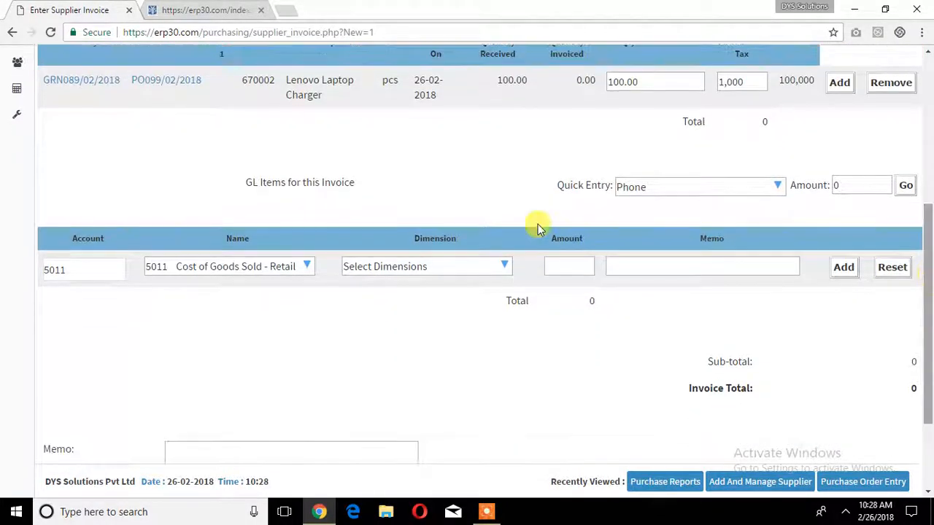
pyautogui.click(281, 267)
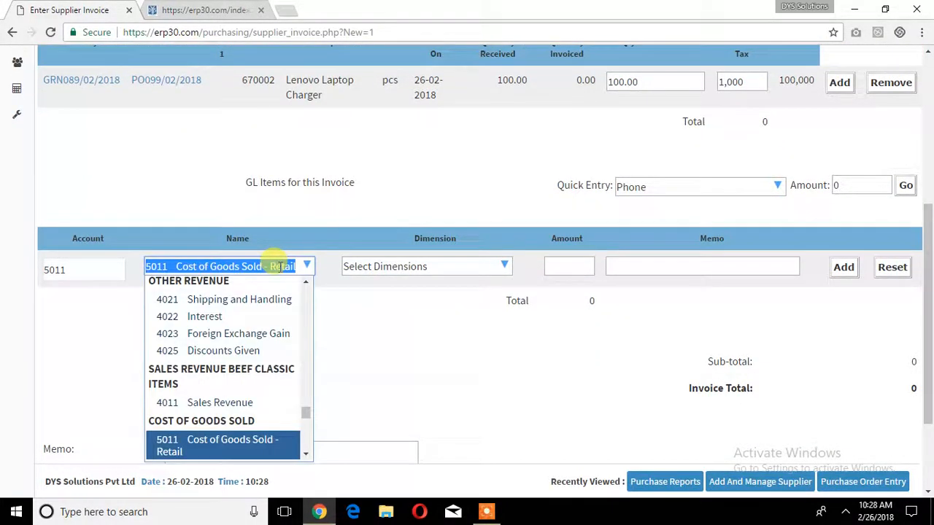
pyautogui.write('impor')
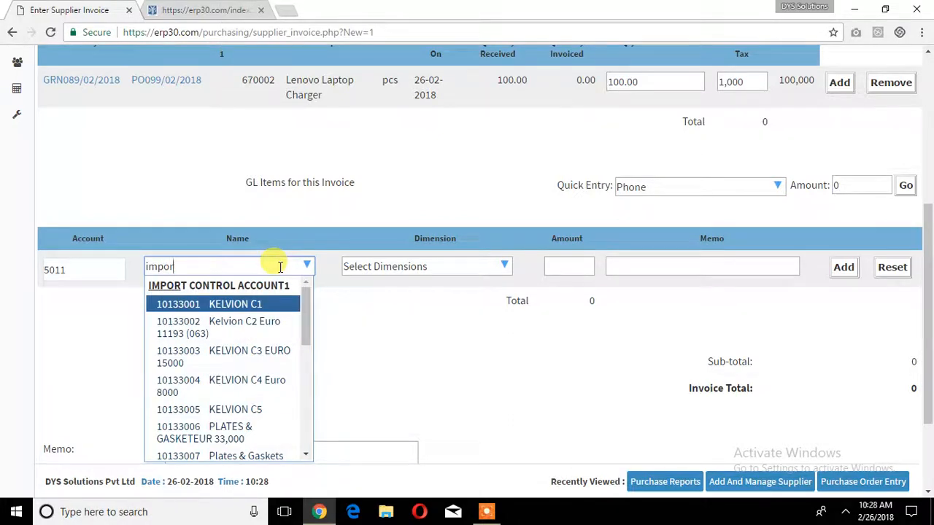
pyautogui.write('26f')
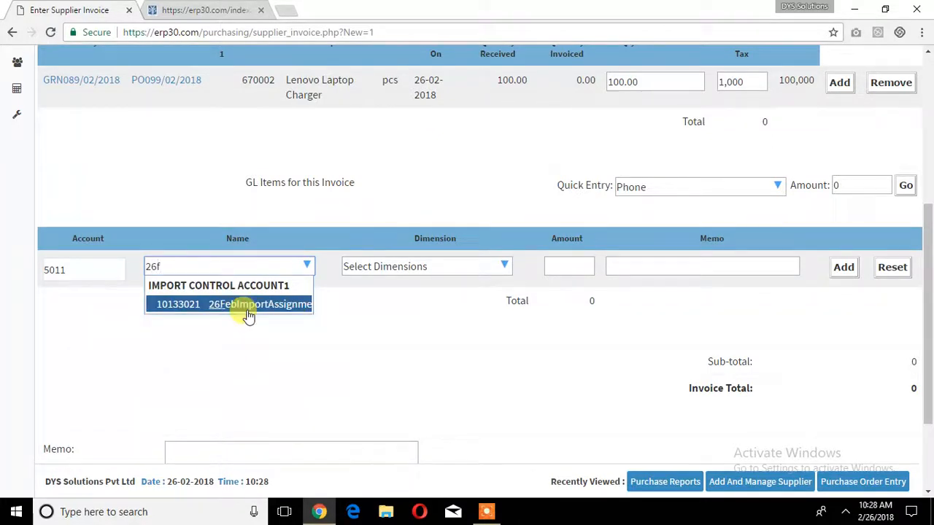
pyautogui.click(250, 312)
# Step: Set the 26FebImportAssignment GL item's amount to 100000 and add it to the invoice
pyautogui.moveTo(928, 274)
pyautogui.mouseDown()
pyautogui.moveTo(931, 168)
pyautogui.moveTo(931, 258)
pyautogui.mouseUp()
pyautogui.click(587, 327)
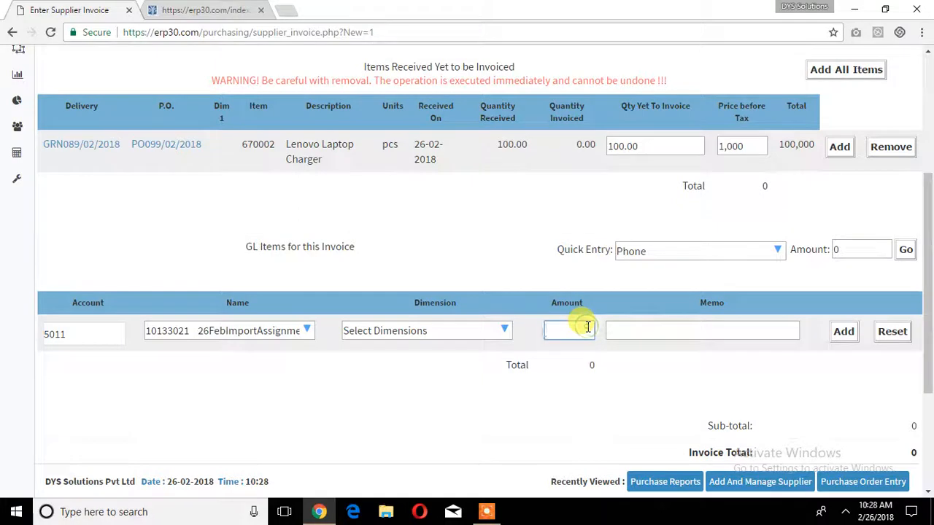
pyautogui.write('100000')
pyautogui.click(682, 381)
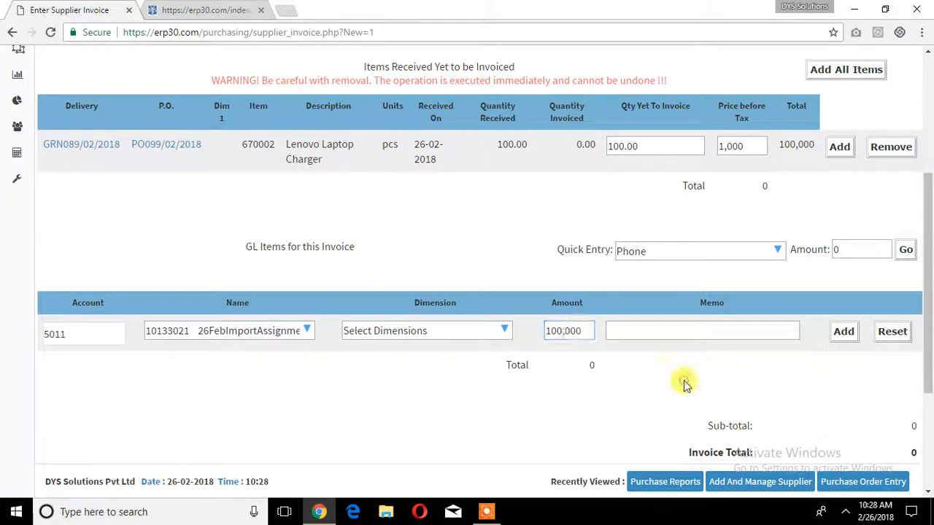
pyautogui.click(844, 332)
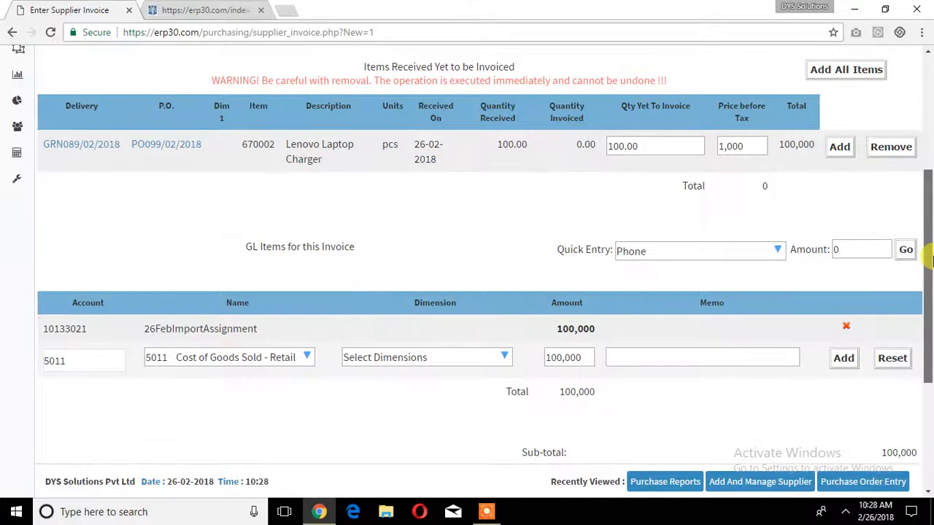
# Step: Enter the supplier invoice and review its GL journal entries
pyautogui.moveTo(929, 270); pyautogui.dragTo(929, 372)
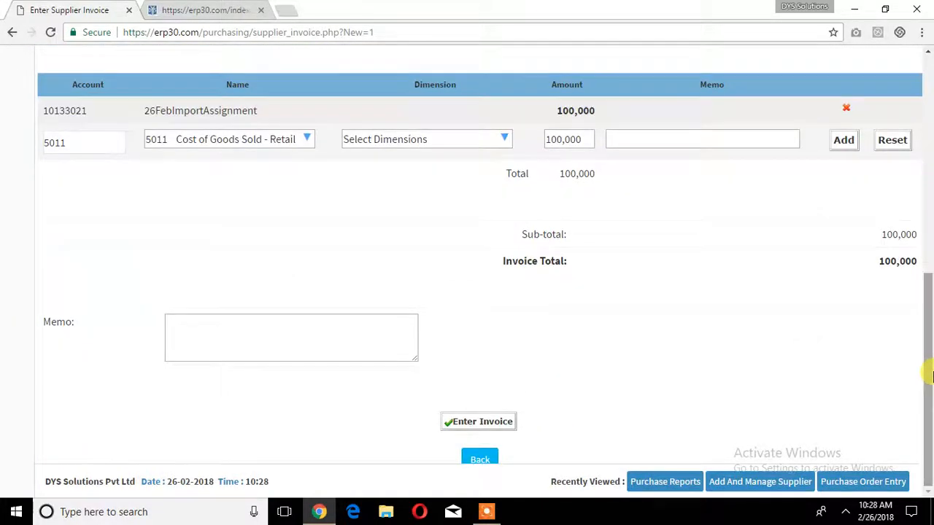
pyautogui.click(490, 426)
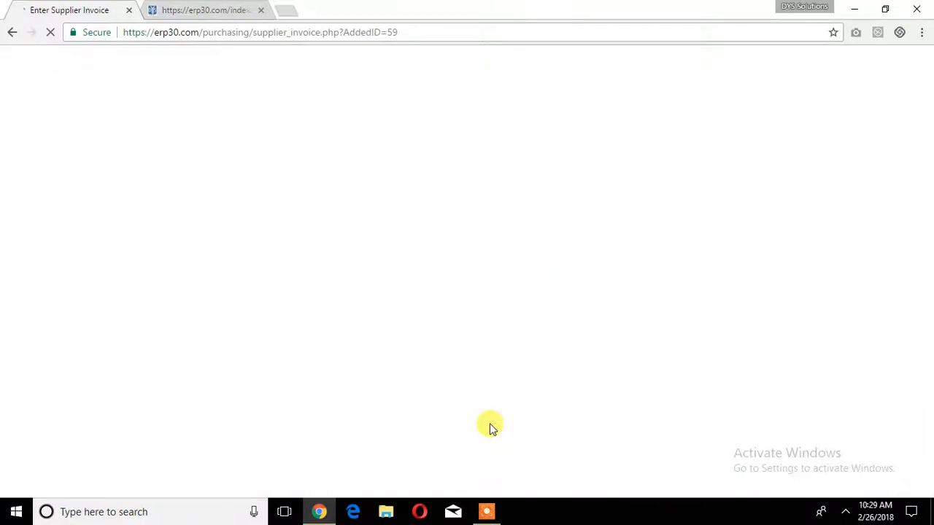
pyautogui.click(480, 178)
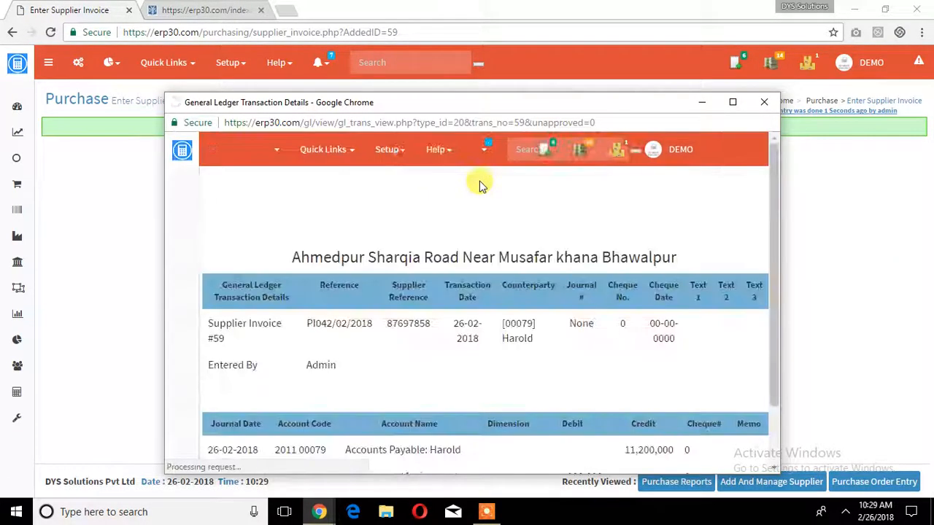
pyautogui.moveTo(771, 220); pyautogui.dragTo(756, 307)
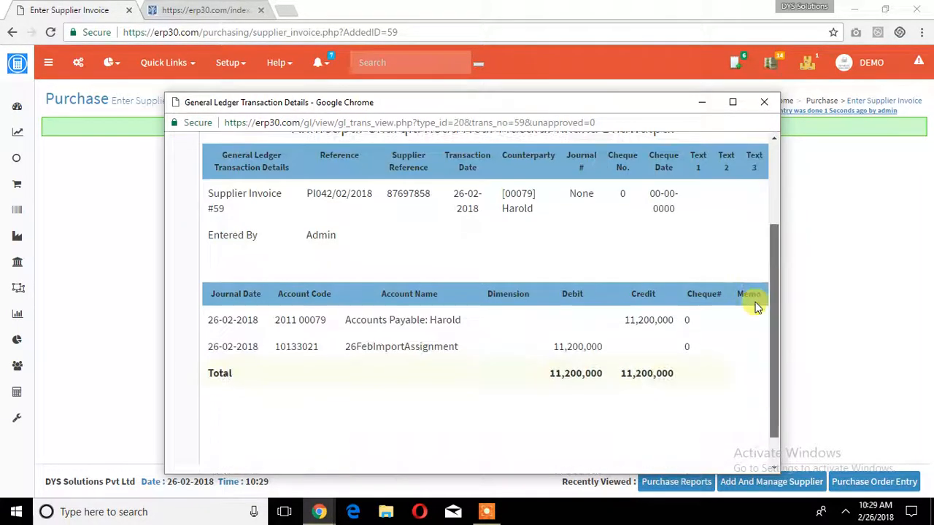
pyautogui.click(765, 102)
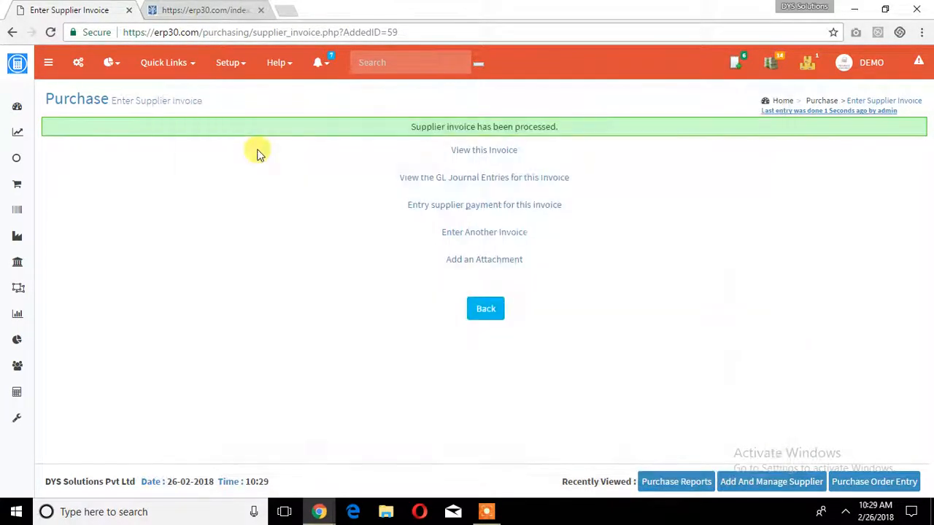
# Step: Start another supplier invoice for Zaid Clearing and Forwarding with the supplier's reference 767867
pyautogui.click(493, 211)
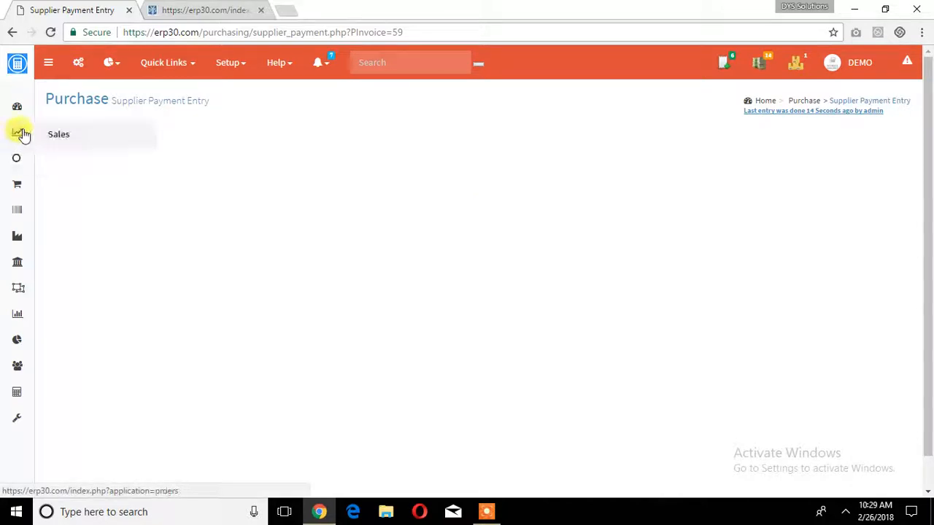
pyautogui.click(22, 186)
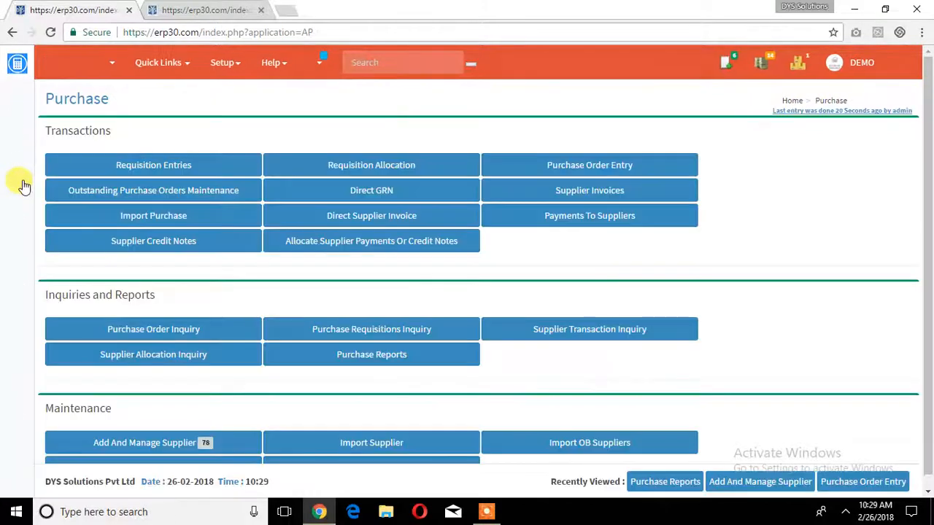
pyautogui.click(586, 185)
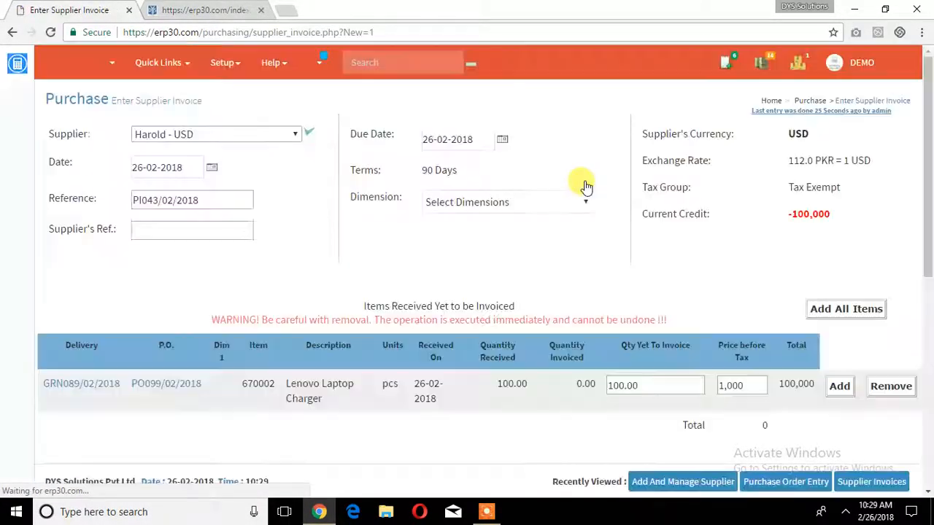
pyautogui.click(273, 130)
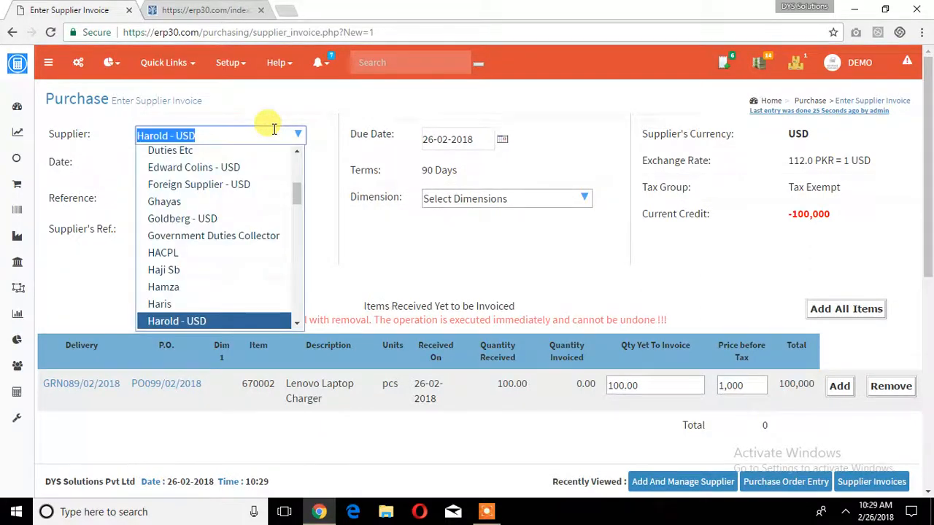
pyautogui.write('za')
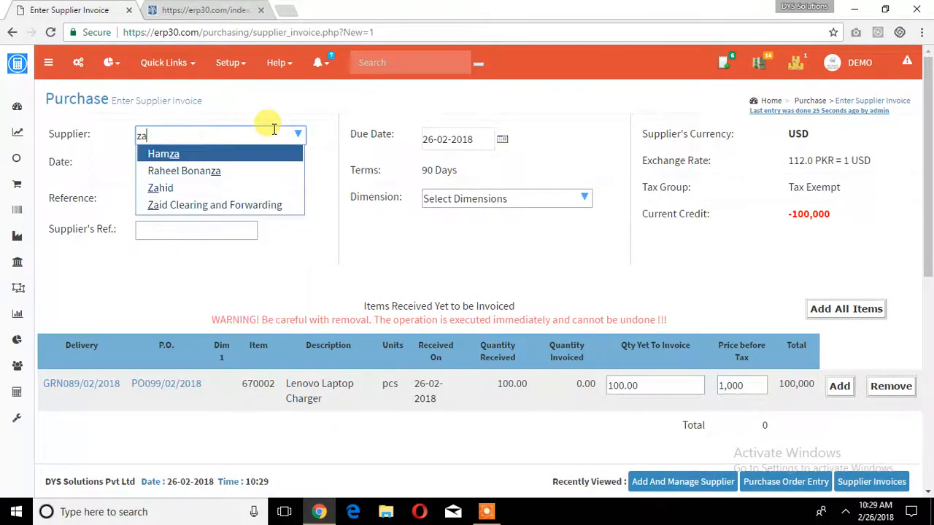
pyautogui.click(210, 207)
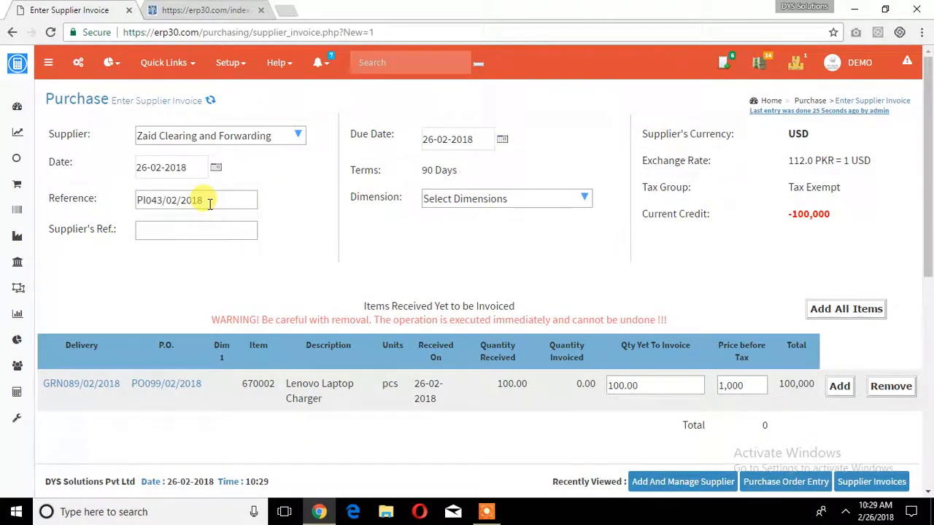
pyautogui.click(196, 233)
pyautogui.write('767867')
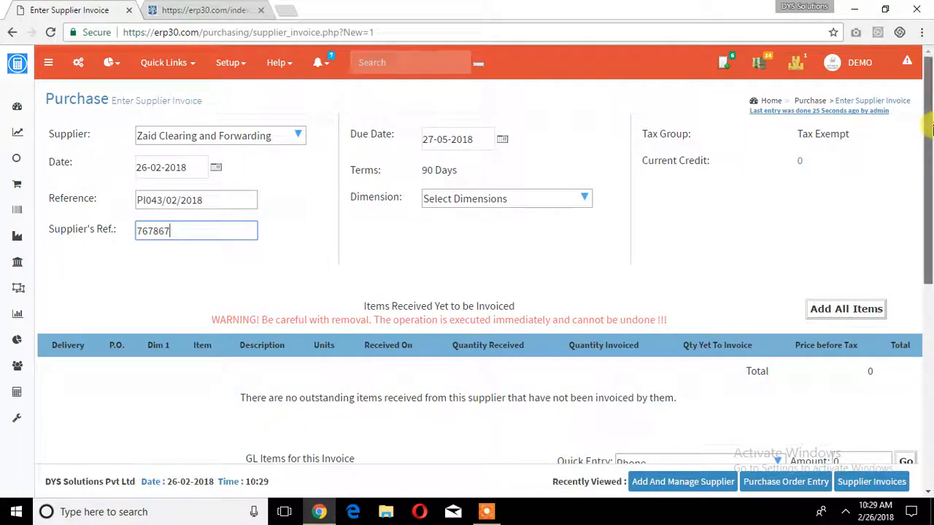
# Step: Choose 26FebImportAssignment as the GL item's account on the Zaid Clearing and Forwarding invoice and open its amount for entry
pyautogui.moveTo(930, 126); pyautogui.dragTo(931, 215)
pyautogui.scroll(-2, 930, 215)
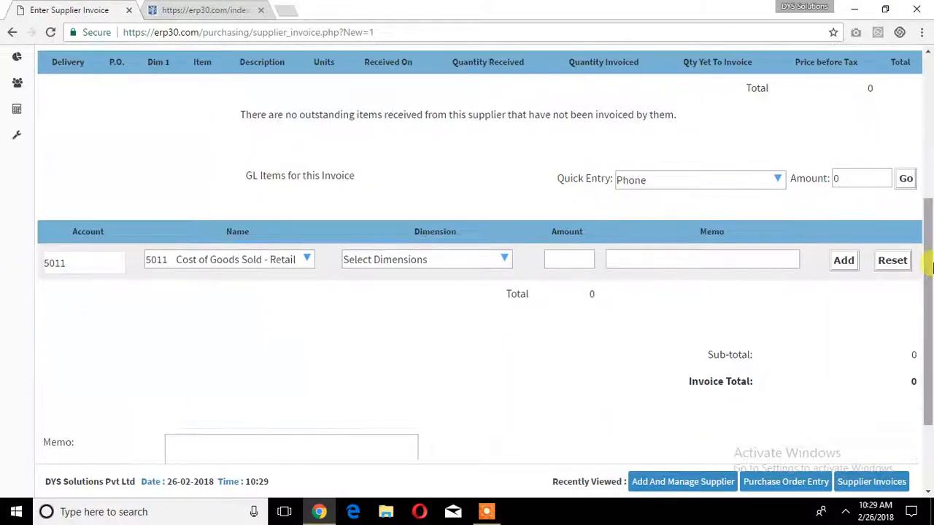
pyautogui.click(259, 263)
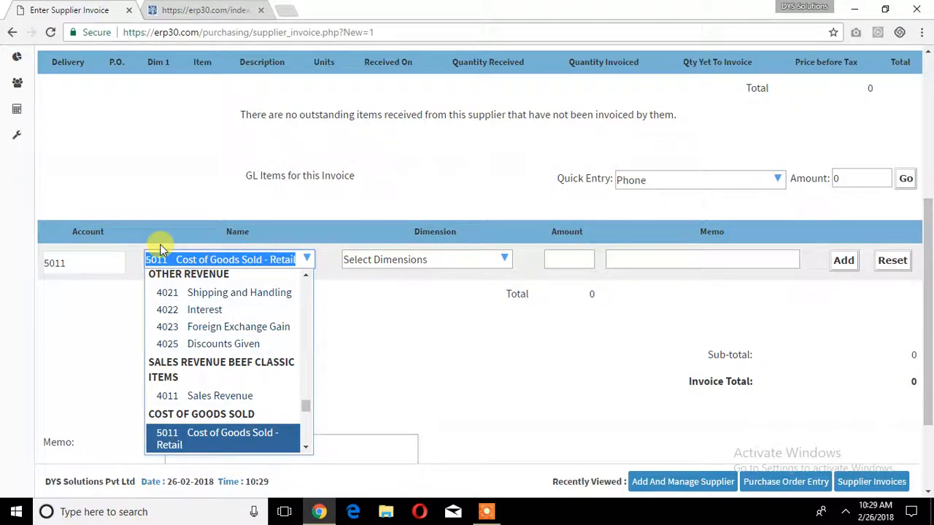
pyautogui.press('BackSpace')
pyautogui.press('Up')
pyautogui.write('26')
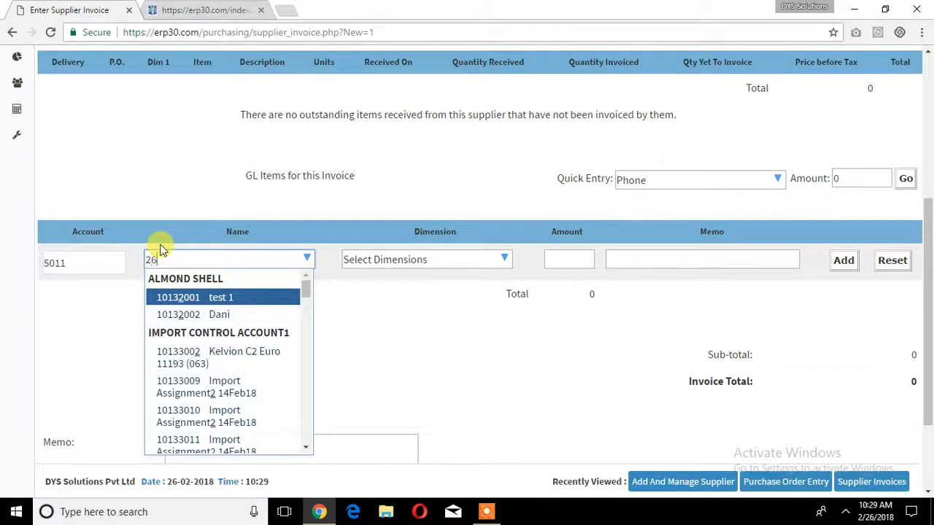
pyautogui.click(259, 299)
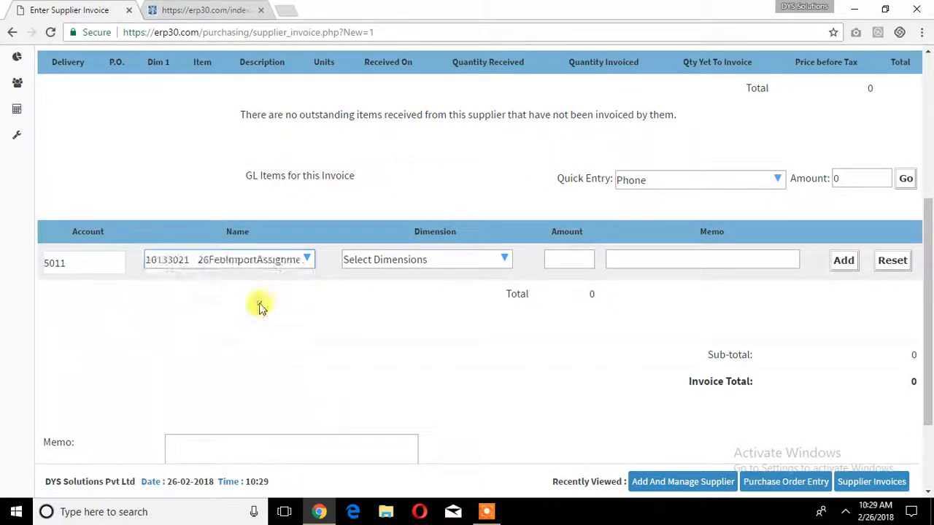
pyautogui.click(574, 261)
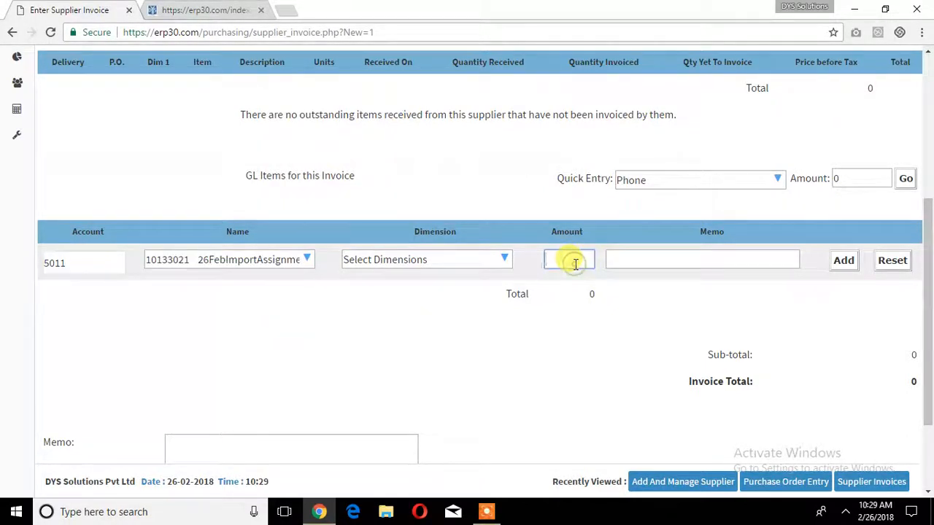